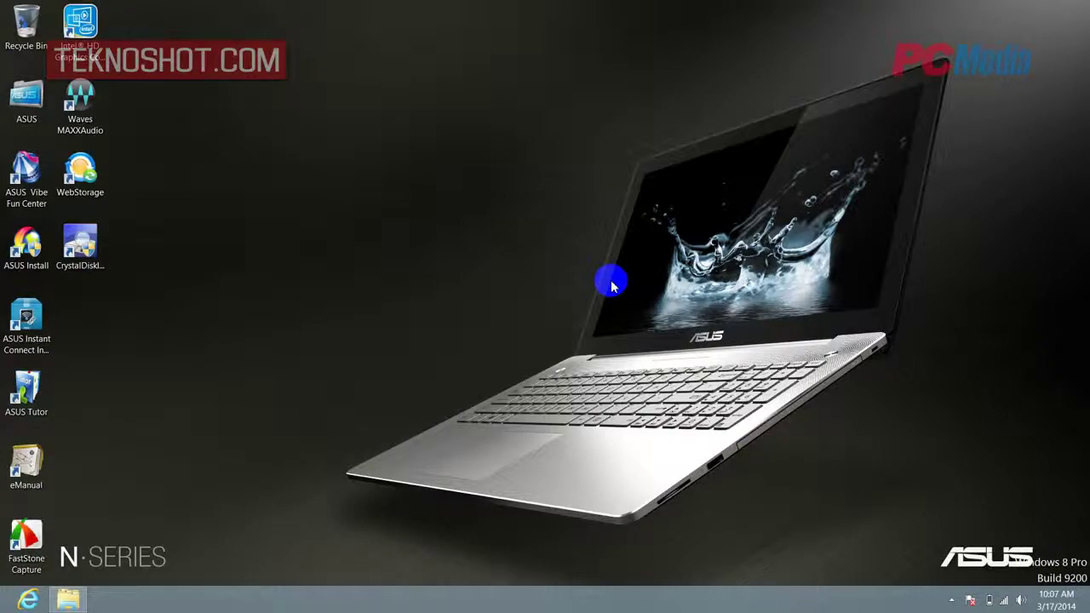
{"action": "key", "text": "super"}
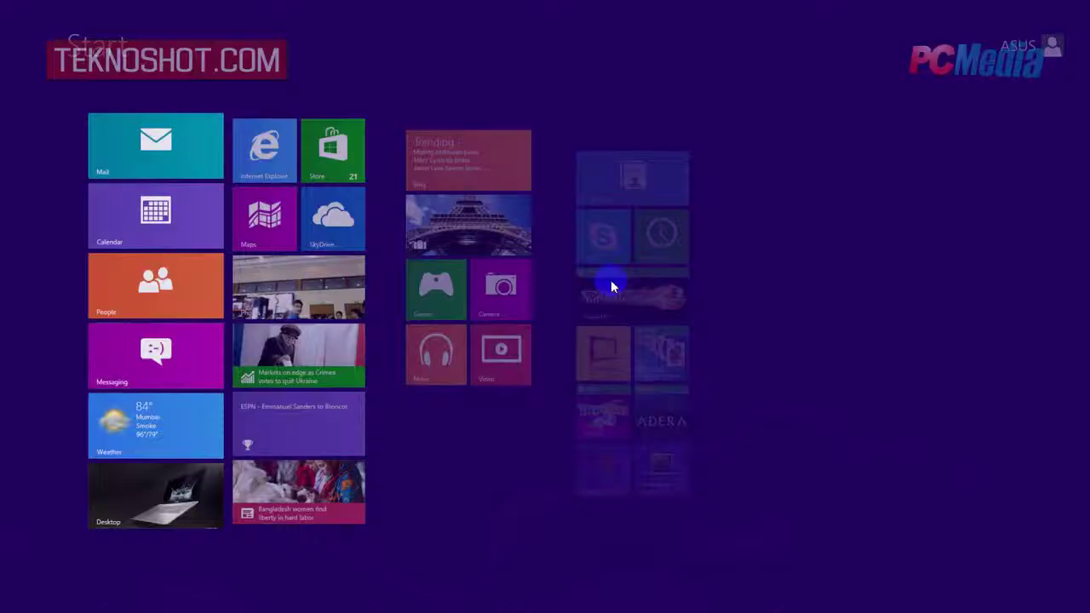
{"action": "key", "text": "super+c"}
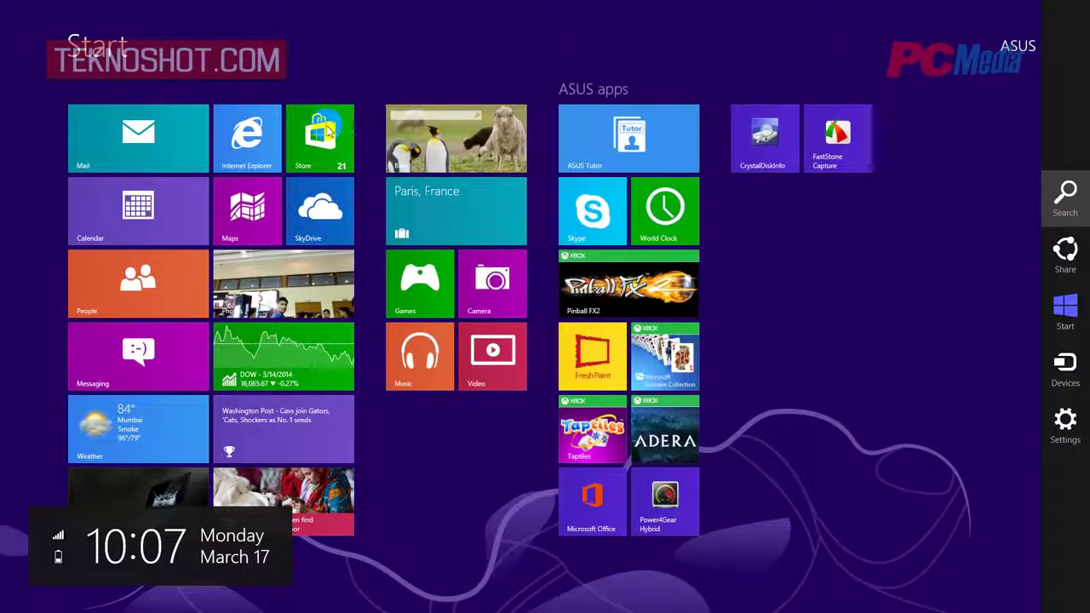
{"action": "left_click", "coordinate": [156, 505]}
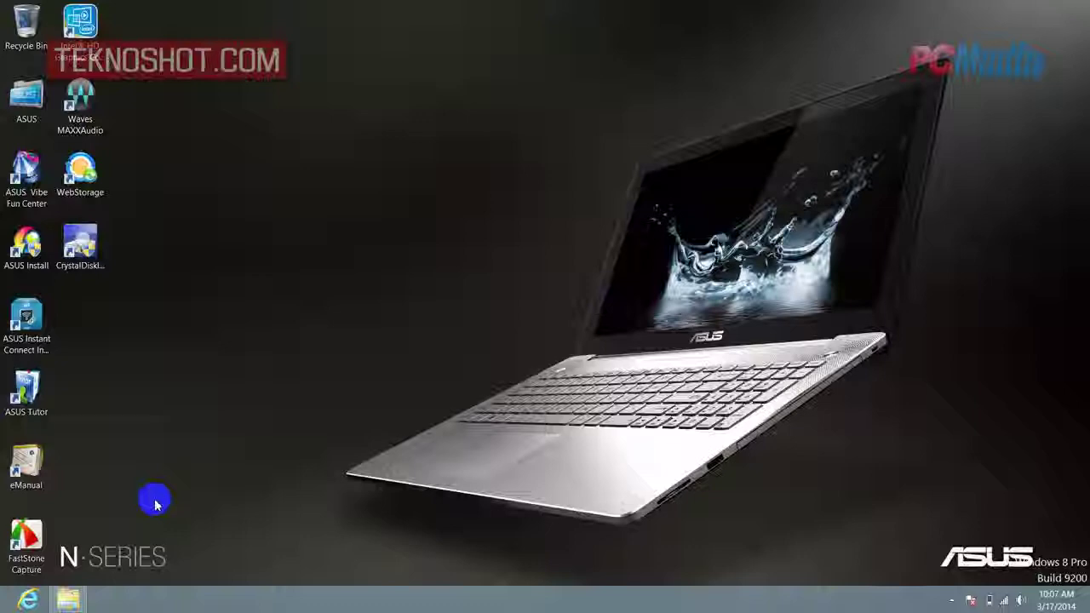
Locate the WindowsApps folder in C:\Program Files and check the display option for hidden items
{"action": "left_click", "coordinate": [63, 601]}
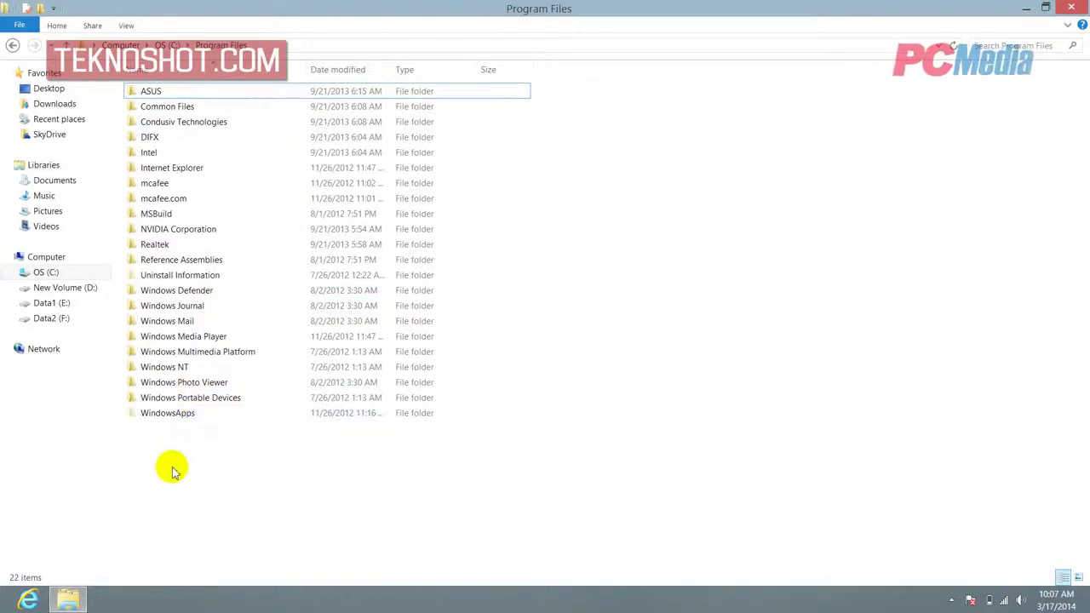
{"action": "left_click", "coordinate": [203, 398]}
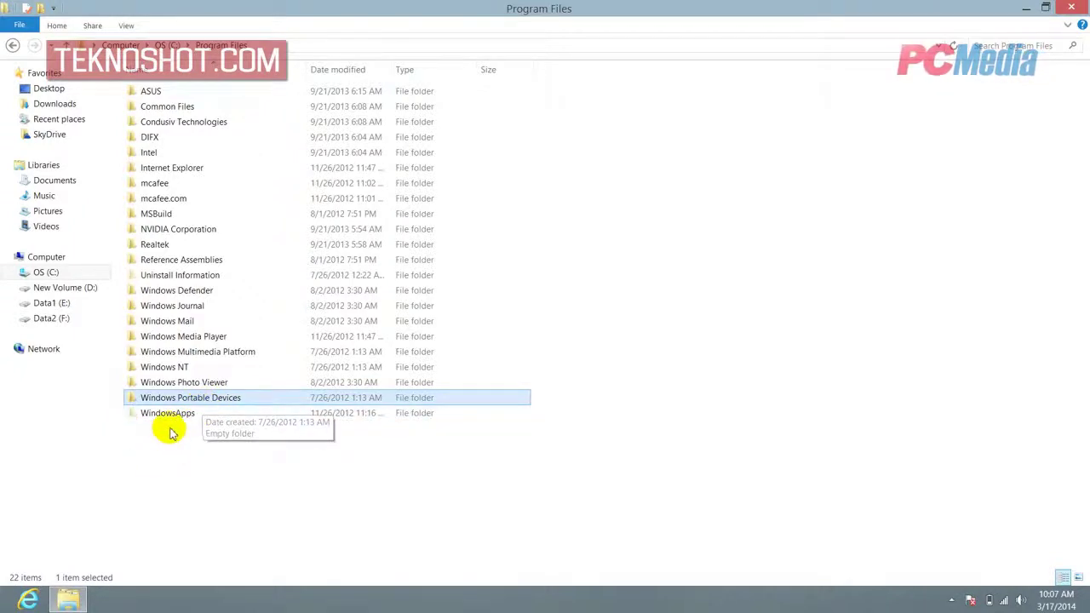
{"action": "left_click", "coordinate": [187, 416]}
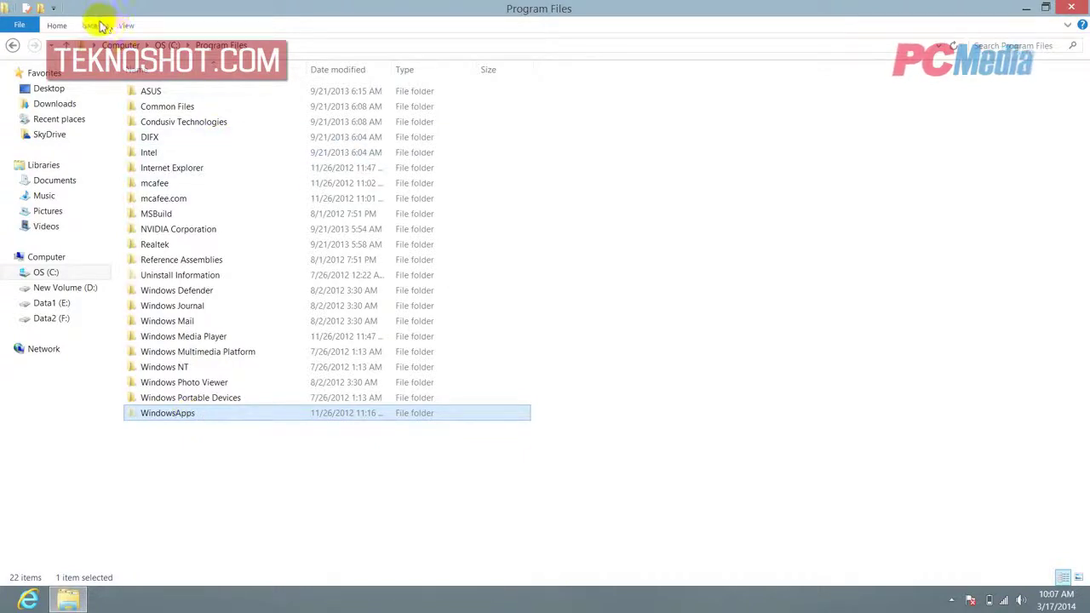
{"action": "left_click", "coordinate": [124, 26]}
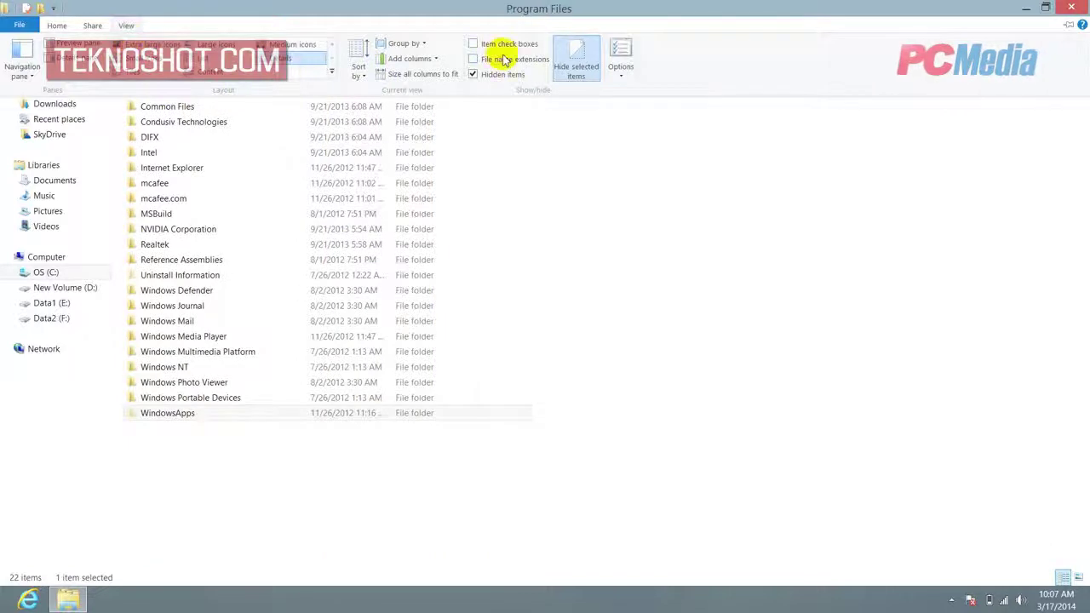
{"action": "left_click", "coordinate": [611, 161]}
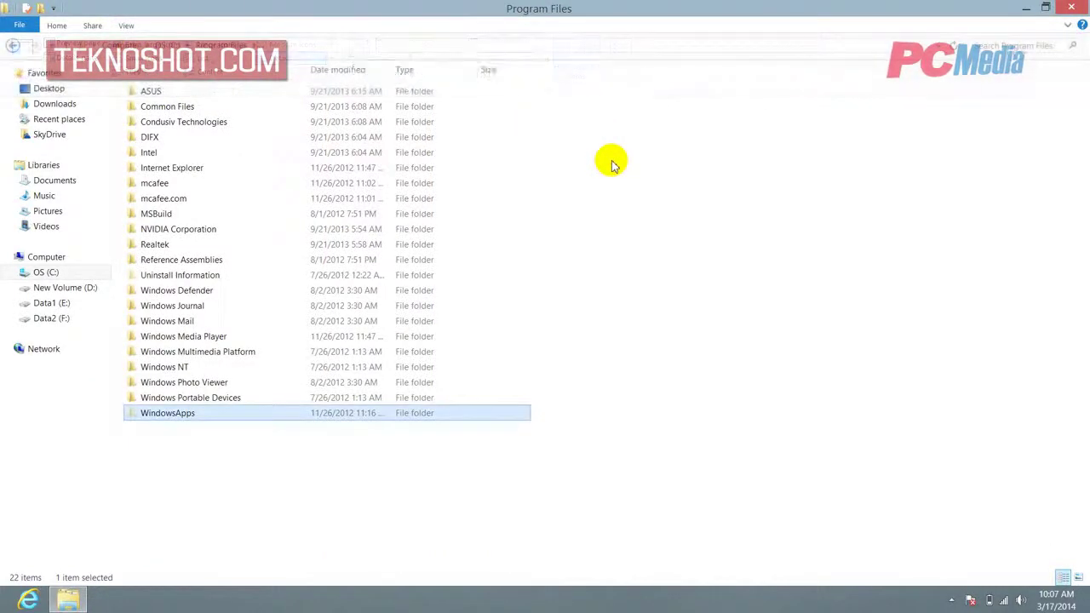
{"action": "left_click", "coordinate": [1071, 7]}
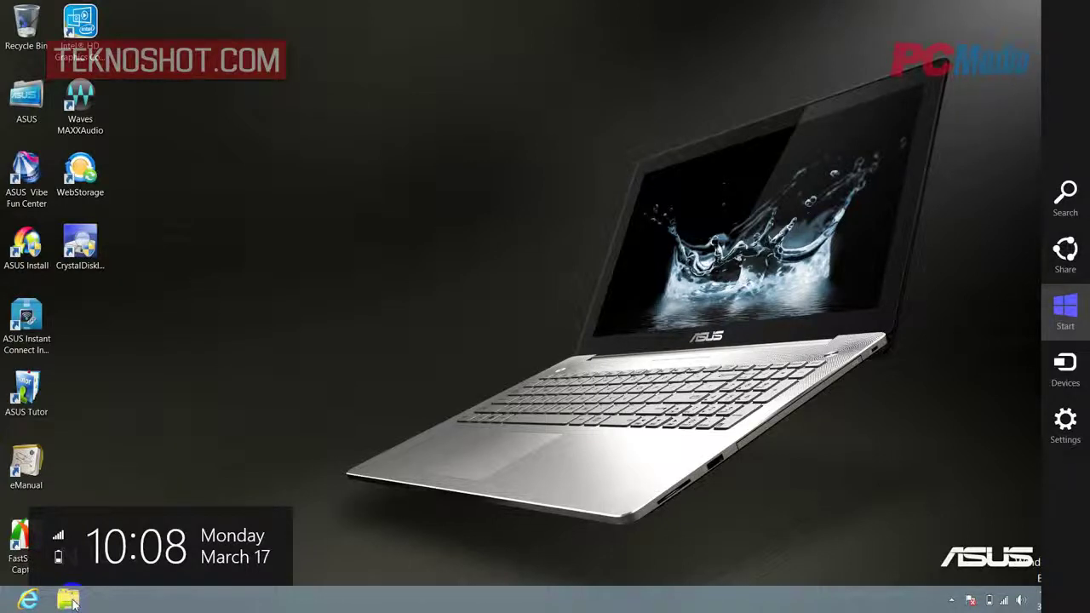
Open the Registry Editor at HKEY_LOCAL_MACHINE\SOFTWARE\Microsoft\Windows\CurrentVersion\Appx
{"action": "left_click", "coordinate": [353, 350]}
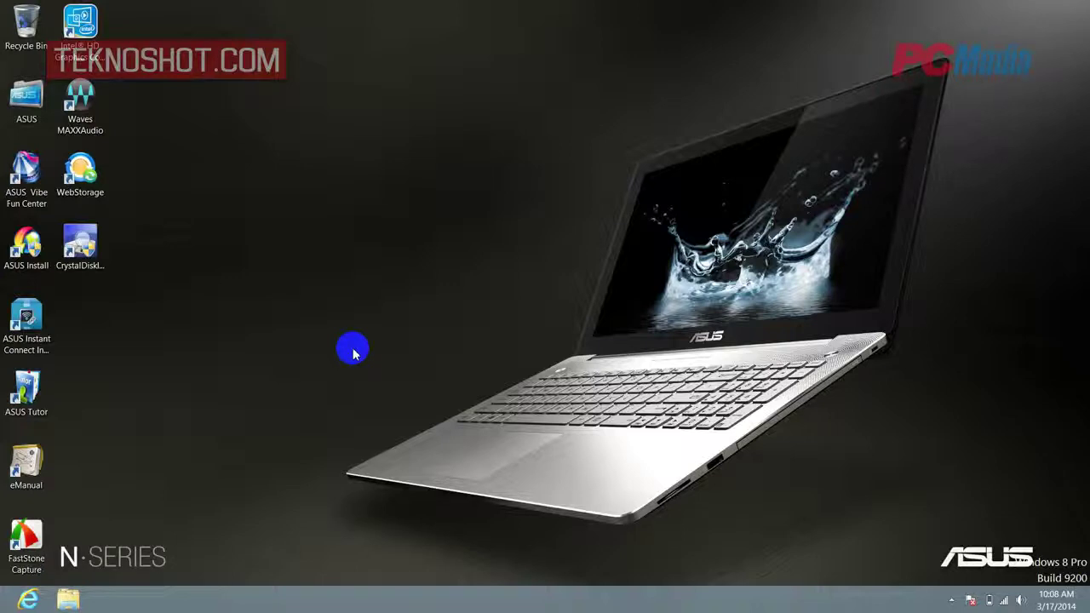
{"action": "key", "text": "super+r"}
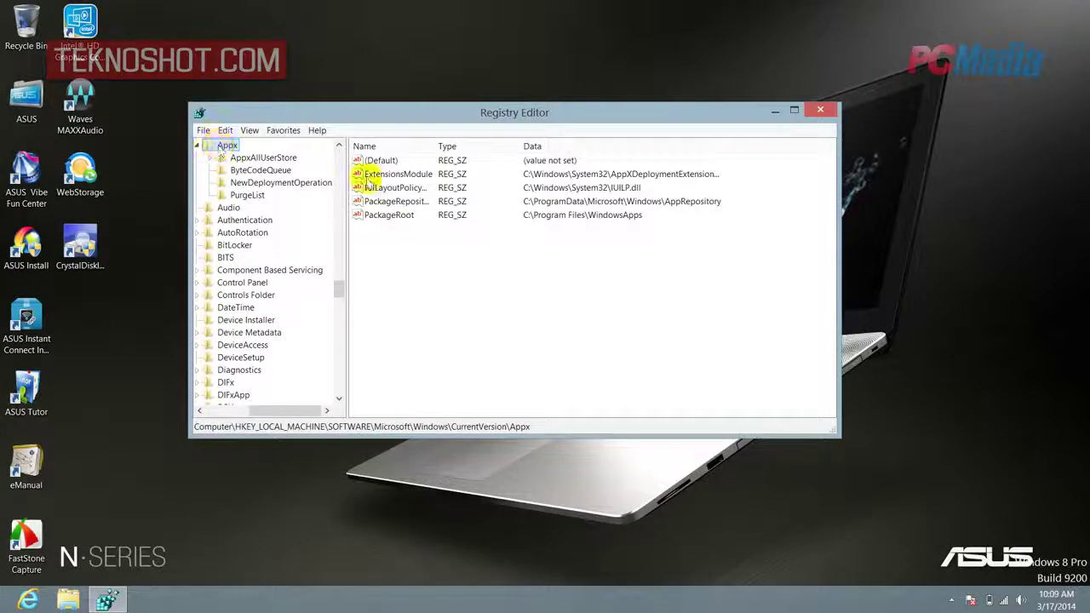
Try to save a PackageRoot path for WindowsApps without the Program Files folder
{"action": "left_click", "coordinate": [383, 215]}
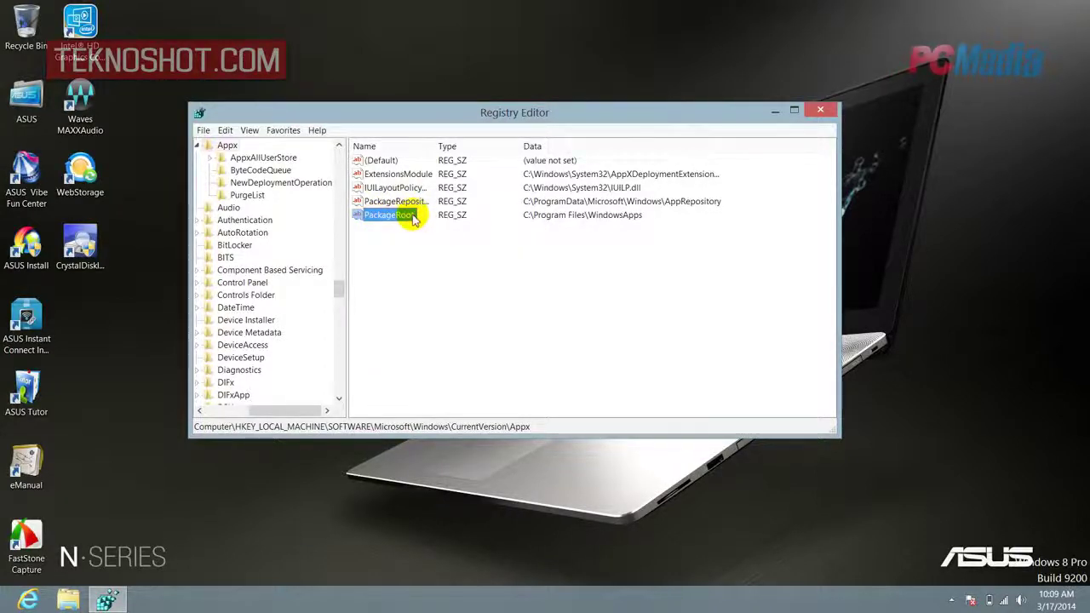
{"action": "right_click", "coordinate": [414, 219]}
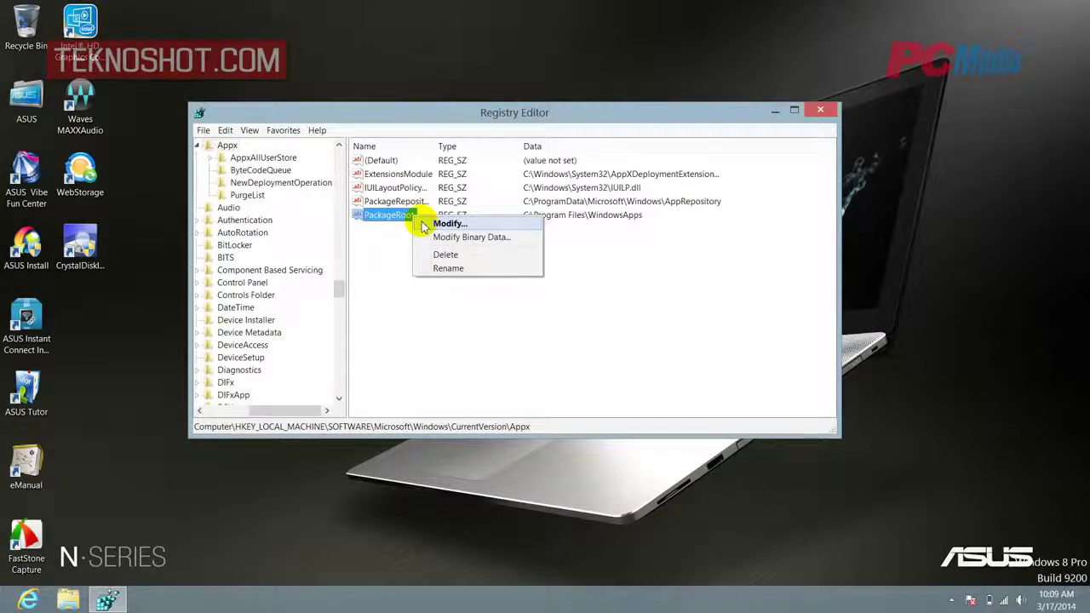
{"action": "left_click", "coordinate": [426, 224]}
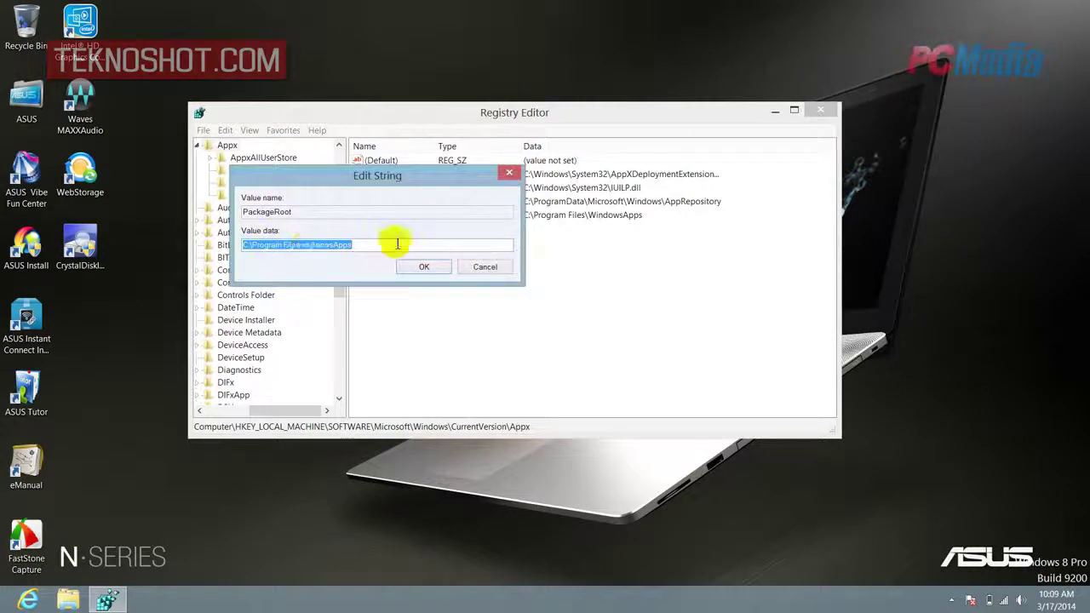
{"action": "left_click", "coordinate": [360, 245]}
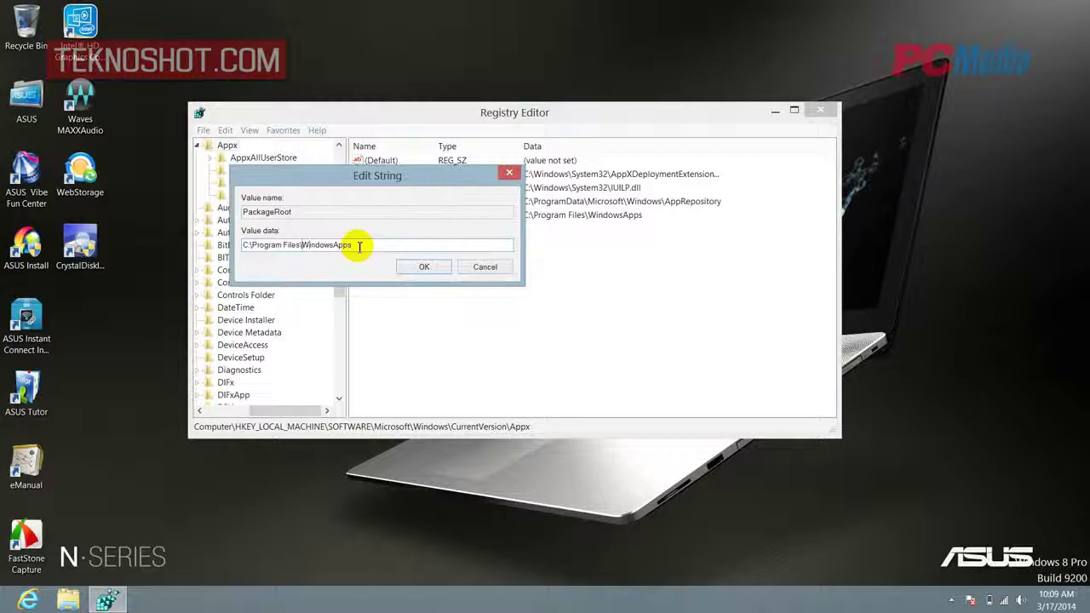
{"action": "key", "text": "Left"}
{"action": "key", "text": "Left"}
{"action": "key", "text": "Left"}
{"action": "key", "text": "Left"}
{"action": "key", "text": "Left"}
{"action": "key", "text": "Left"}
{"action": "key", "text": "Left"}
{"action": "key", "text": "Left"}
{"action": "key", "text": "Left"}
{"action": "key", "text": "Left"}
{"action": "key", "text": "Left"}
{"action": "key", "text": "BackSpace"}
{"action": "key", "text": "BackSpace"}
{"action": "key", "text": "BackSpace"}
{"action": "key", "text": "BackSpace"}
{"action": "key", "text": "BackSpace"}
{"action": "key", "text": "BackSpace"}
{"action": "key", "text": "BackSpace"}
{"action": "key", "text": "BackSpace"}
{"action": "key", "text": "BackSpace"}
{"action": "key", "text": "BackSpace"}
{"action": "key", "text": "BackSpace"}
{"action": "key", "text": "BackSpace"}
{"action": "key", "text": "BackSpace"}
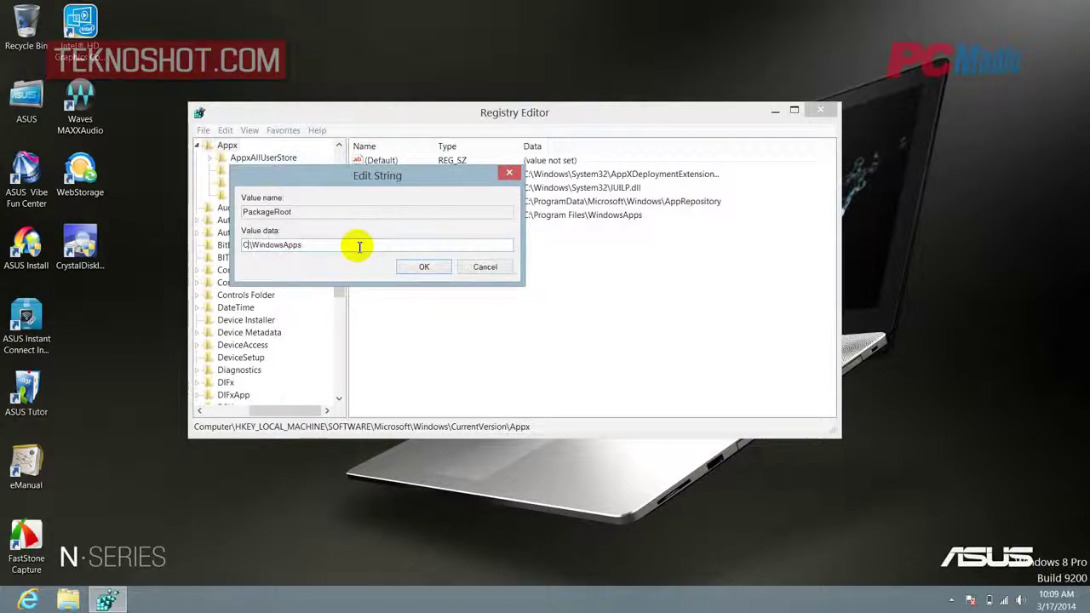
{"action": "key", "text": "Left"}
{"action": "key", "text": "BackSpace"}
{"action": "key", "text": "BackSpace"}
{"action": "left_click", "coordinate": [436, 272]}
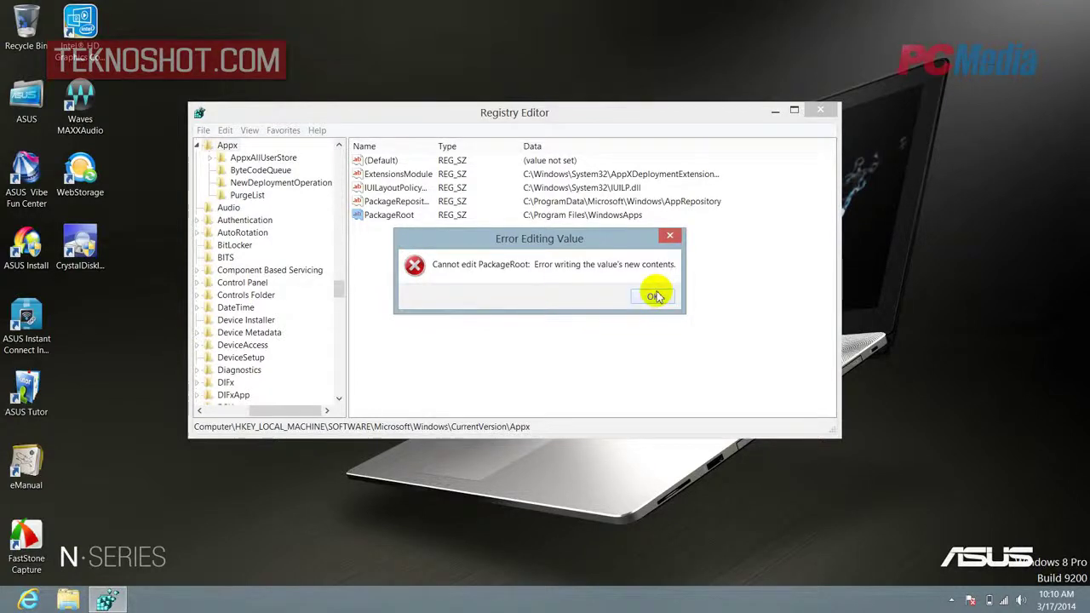
{"action": "left_click", "coordinate": [652, 296]}
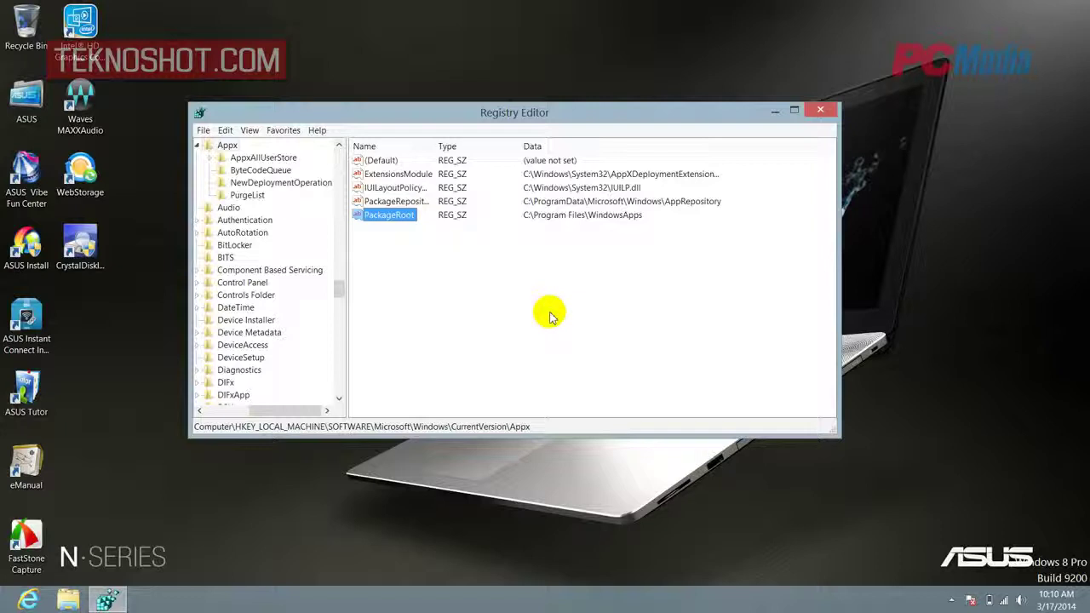
Open the permissions of the Appx key, select the Administrators group and bring up the advanced security settings
{"action": "key", "text": "super+c"}
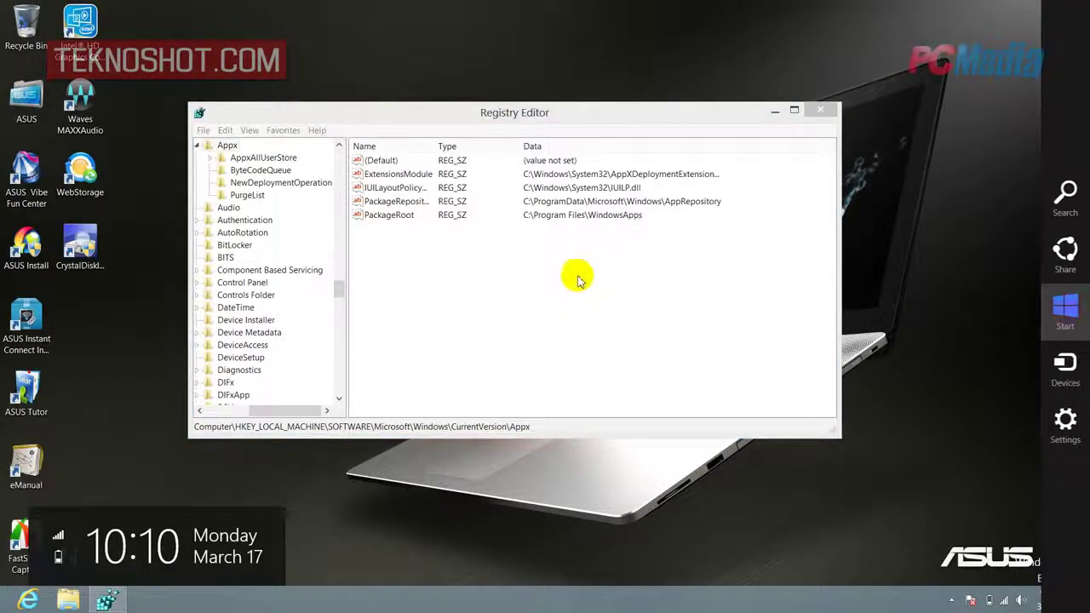
{"action": "left_click", "coordinate": [223, 134]}
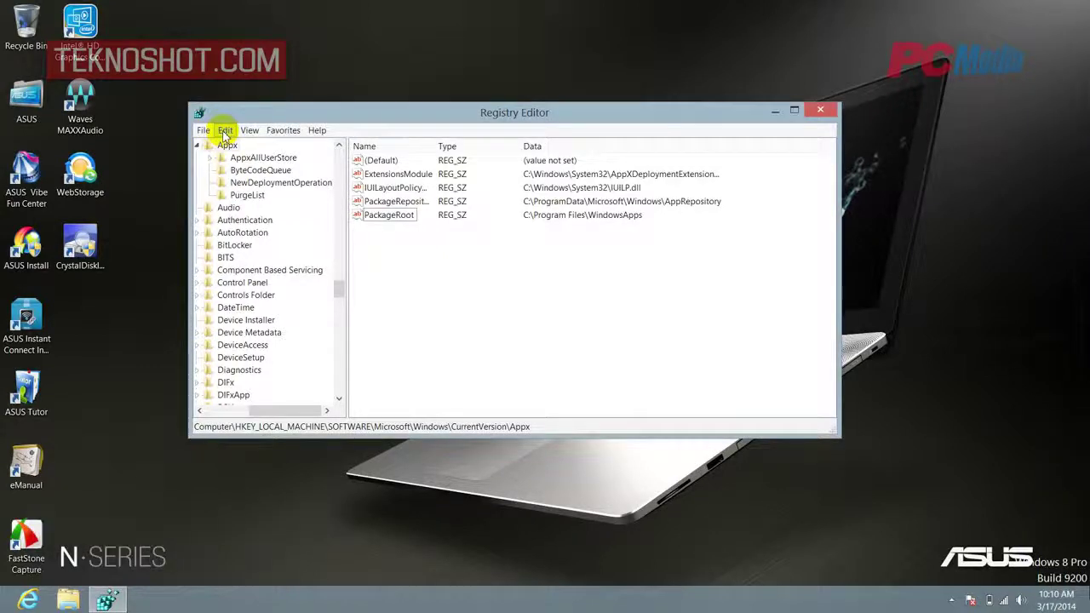
{"action": "left_click", "coordinate": [224, 132]}
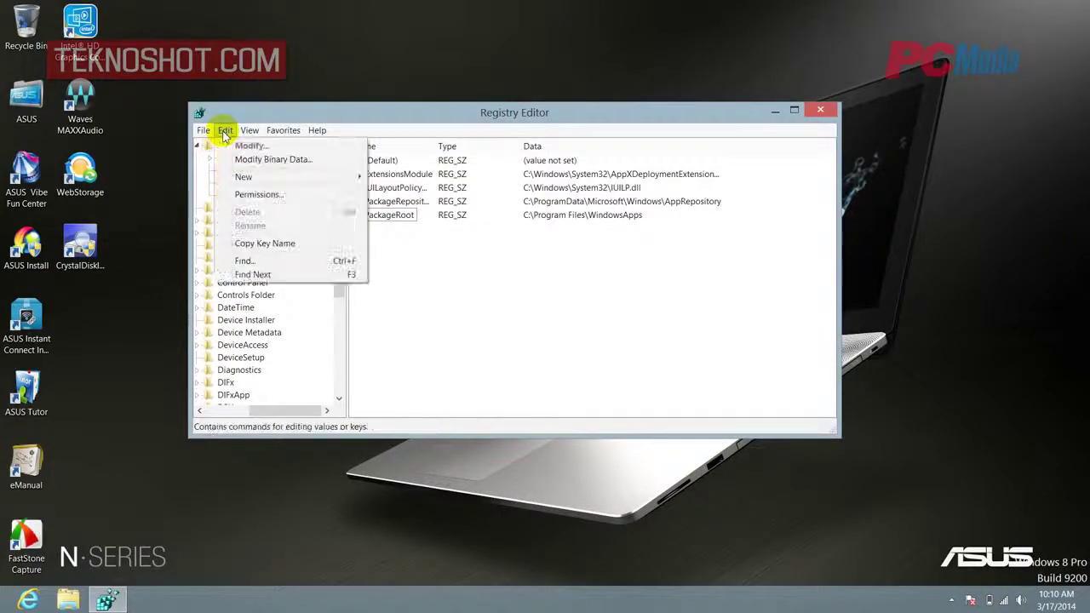
{"action": "left_click", "coordinate": [256, 195]}
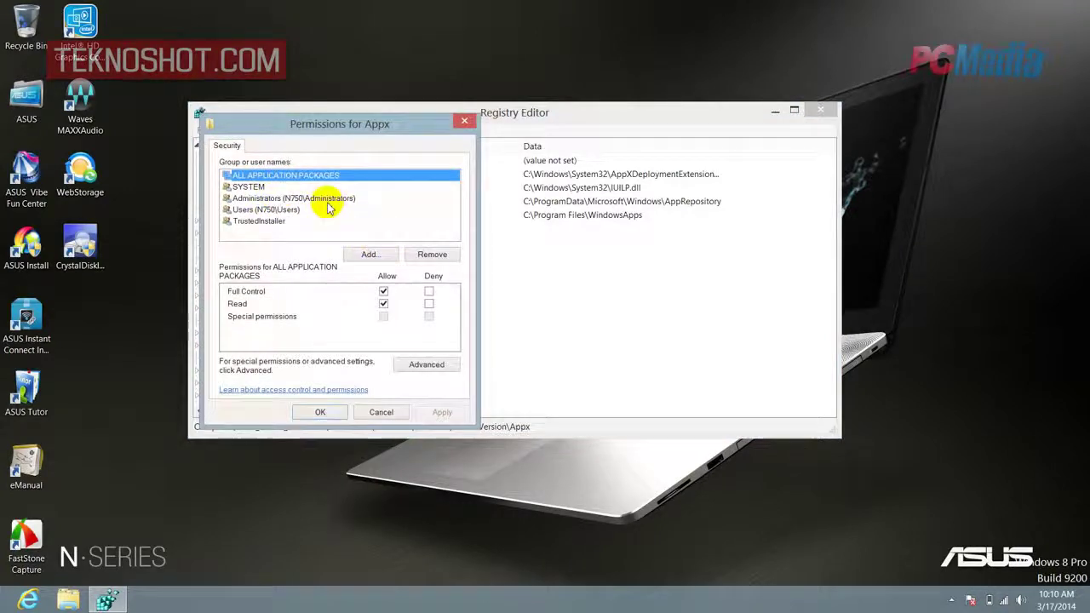
{"action": "left_click", "coordinate": [328, 199]}
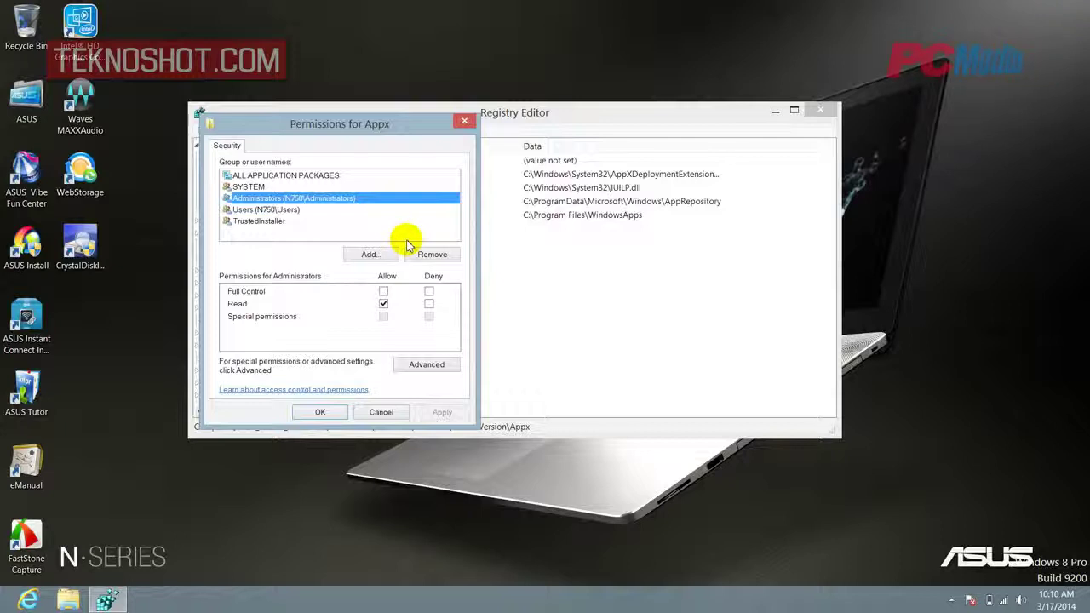
{"action": "left_click", "coordinate": [428, 370]}
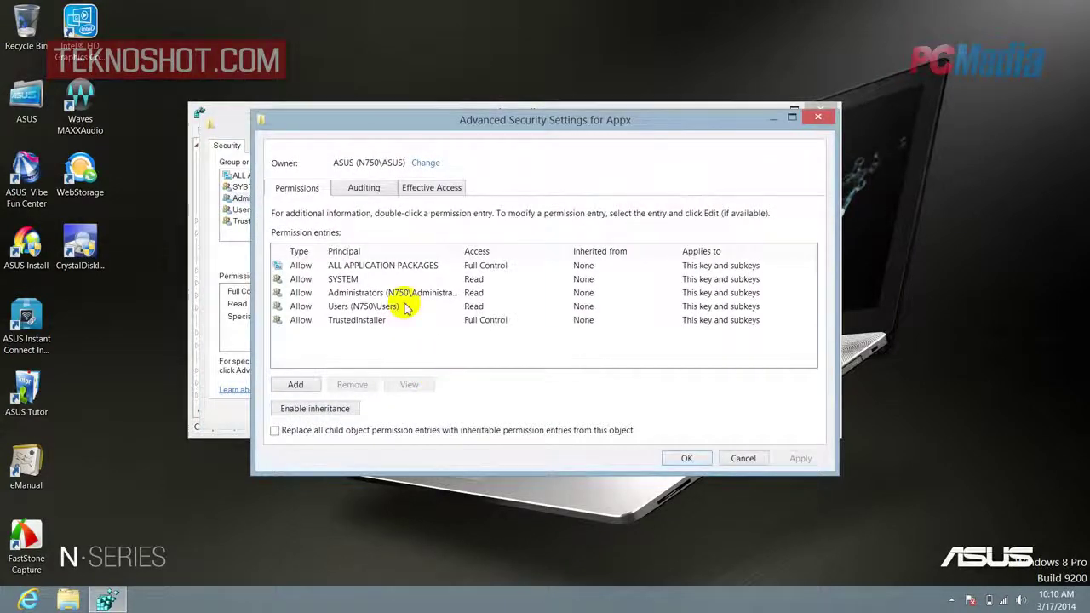
Set the owner of the Appx key to the ASUS account and apply the advanced security settings
{"action": "left_click", "coordinate": [420, 164]}
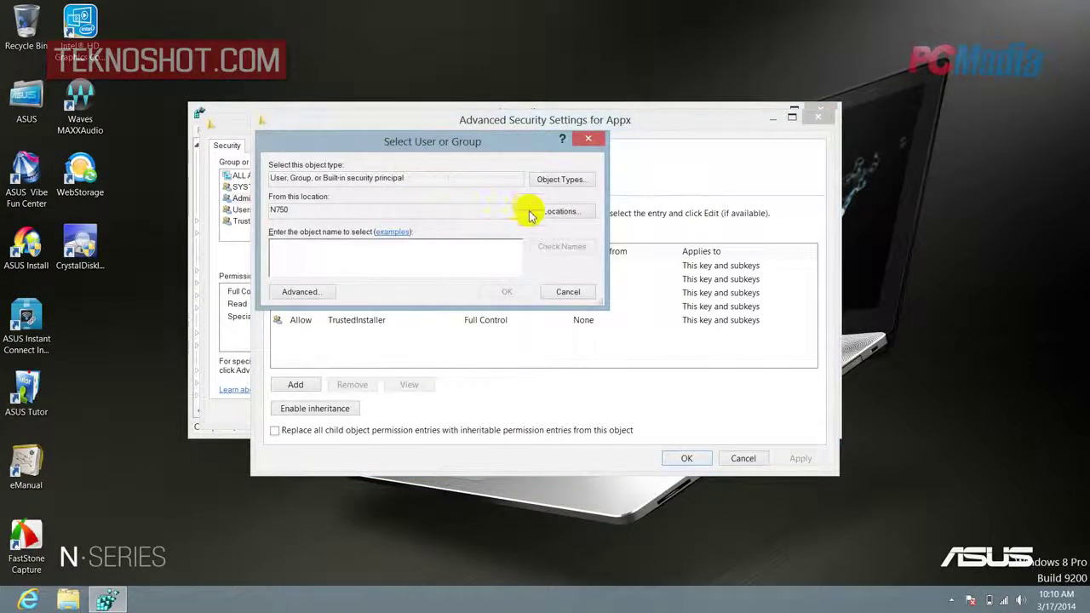
{"action": "type", "text": "ASUS"}
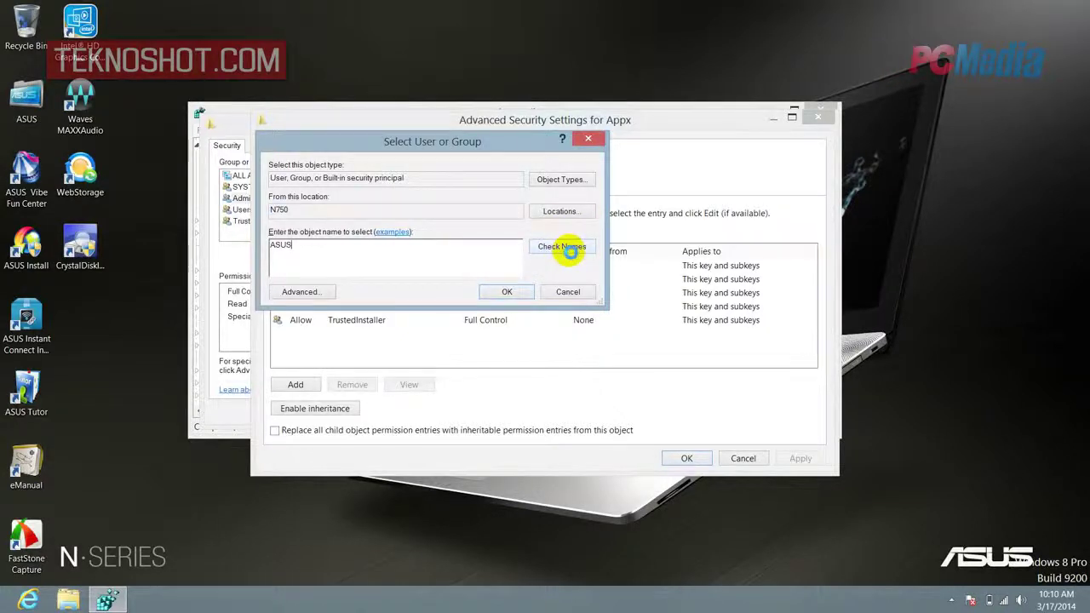
{"action": "left_click", "coordinate": [508, 292]}
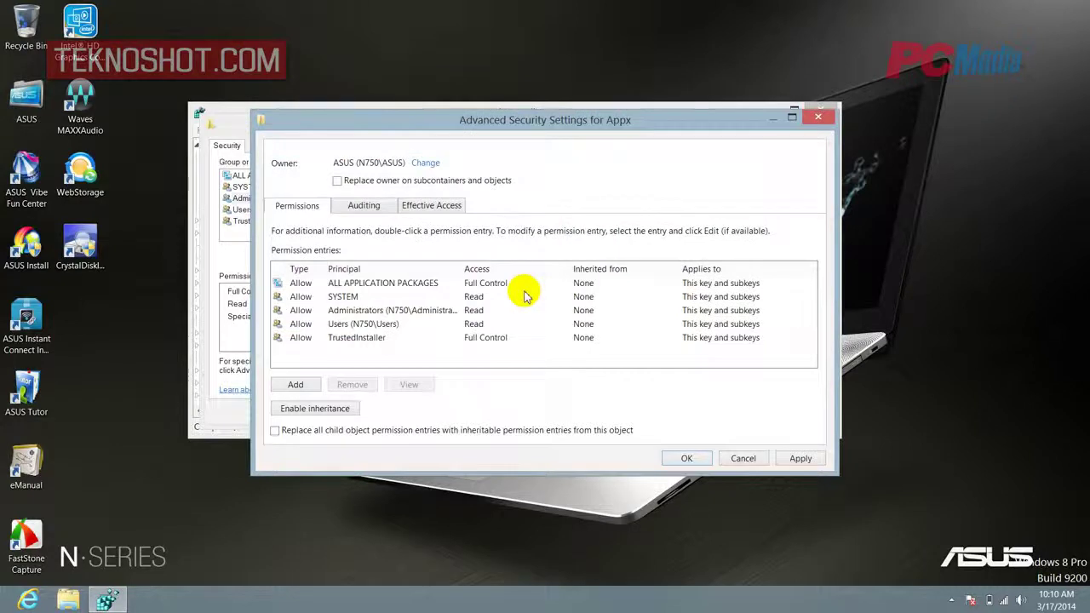
{"action": "left_click_drag", "start_coordinate": [426, 311], "coordinate": [469, 358]}
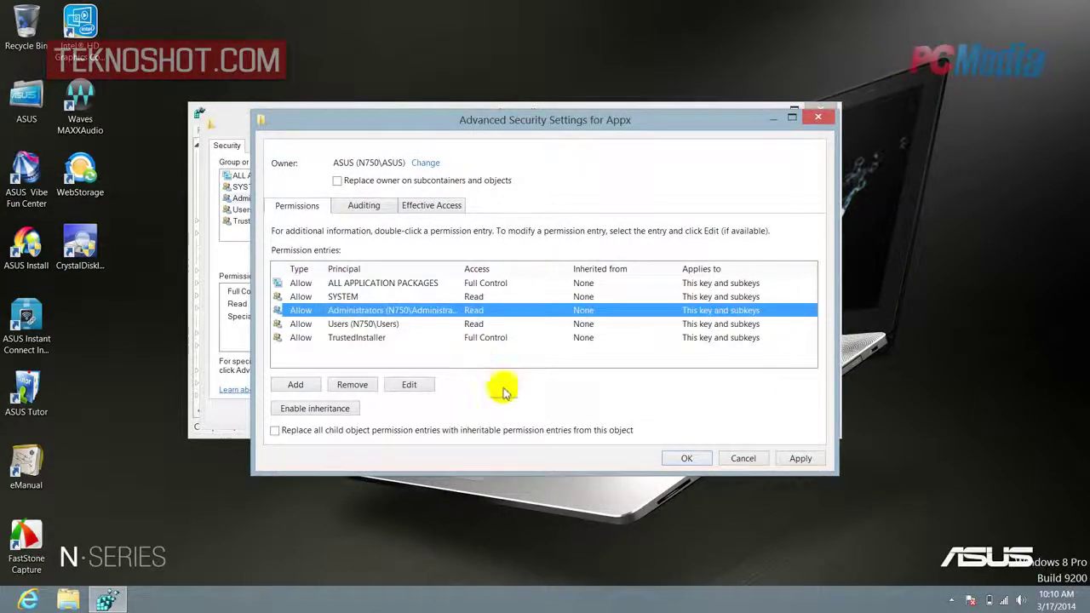
{"action": "left_click", "coordinate": [800, 458]}
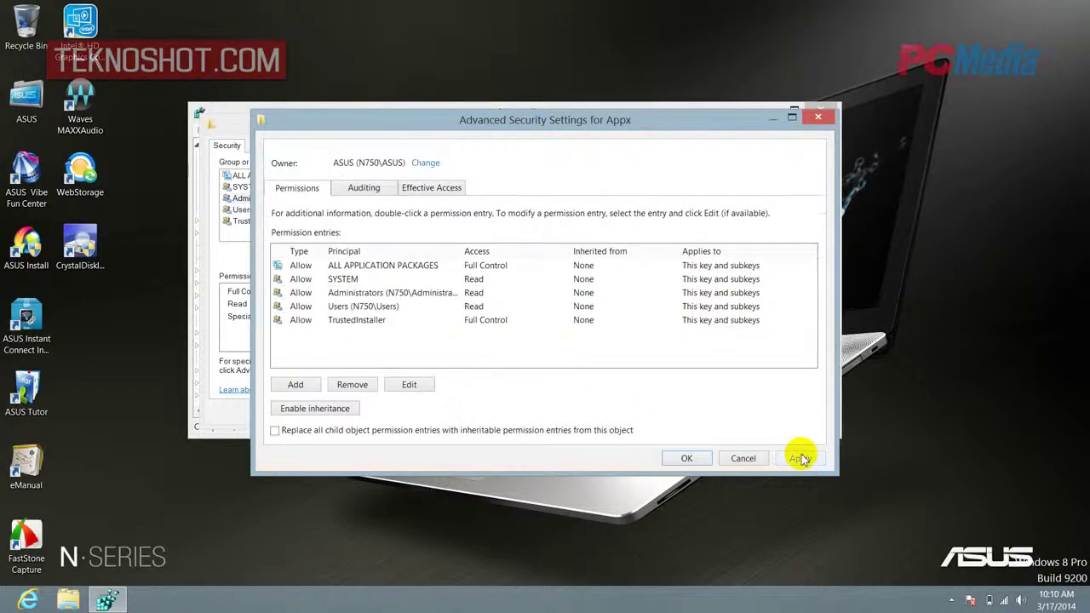
{"action": "left_click", "coordinate": [693, 458]}
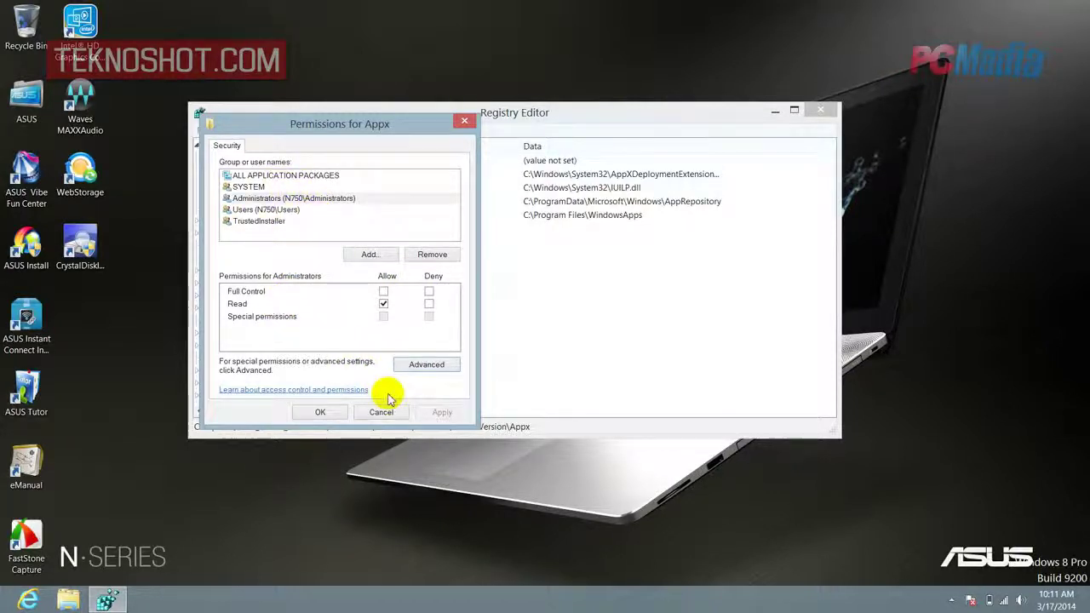
Allow Full Control on the Appx key for the Administrators group and apply the permissions
{"action": "left_click", "coordinate": [384, 292]}
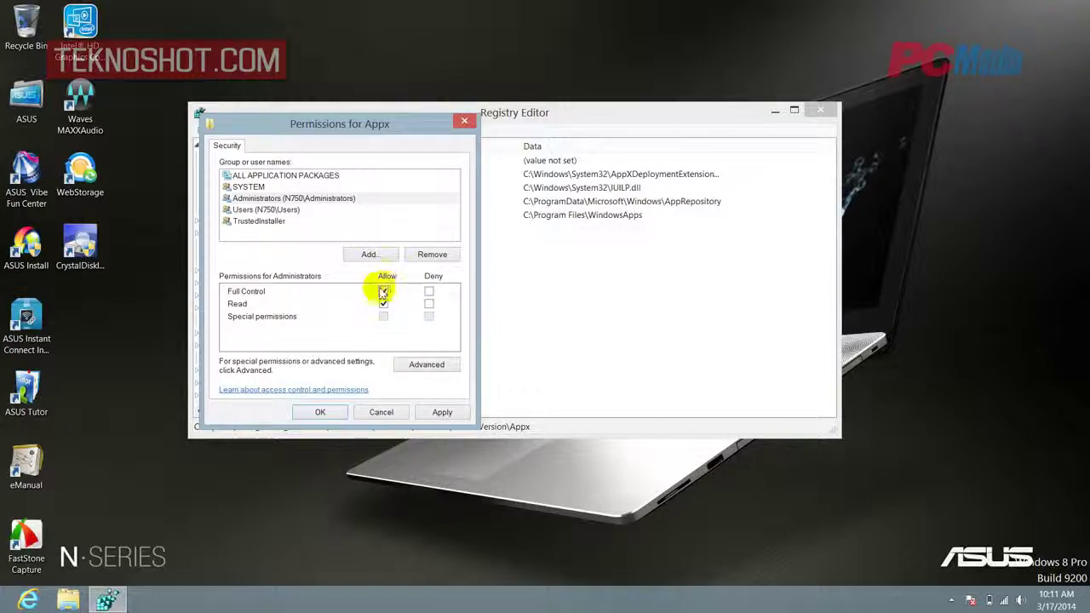
{"action": "left_click", "coordinate": [437, 417]}
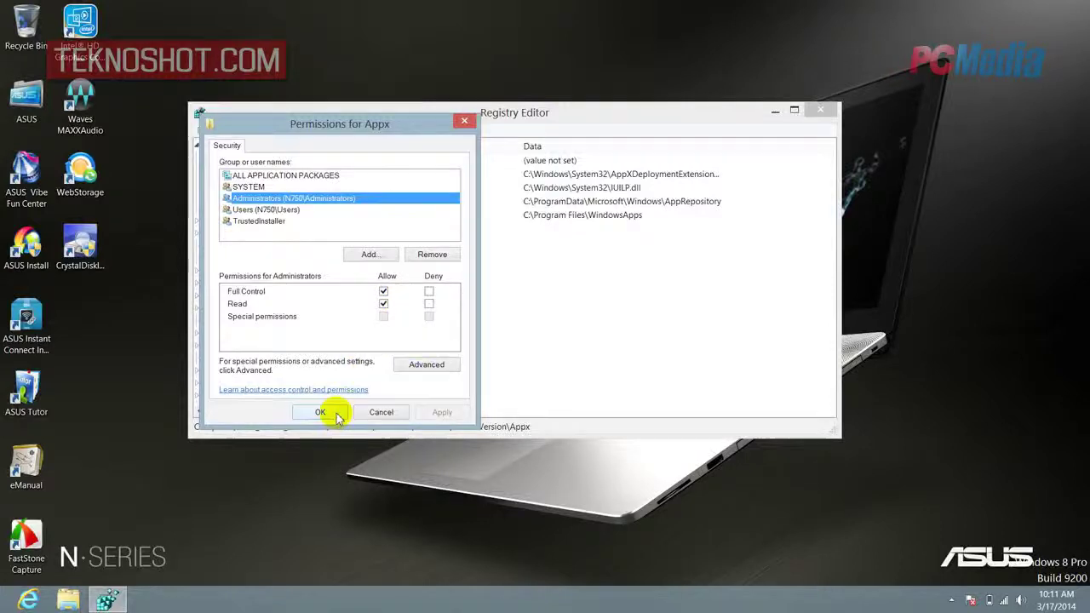
{"action": "left_click", "coordinate": [336, 413]}
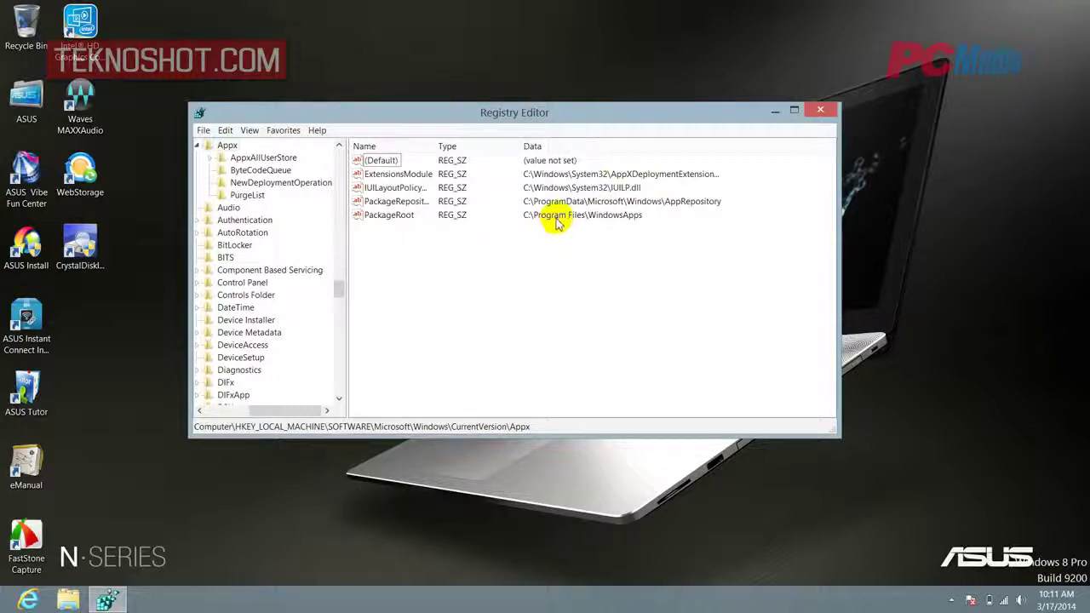
Set the PackageRoot value of the Appx key to d:\WindowsApps and close the Registry Editor
{"action": "double_click", "coordinate": [403, 216]}
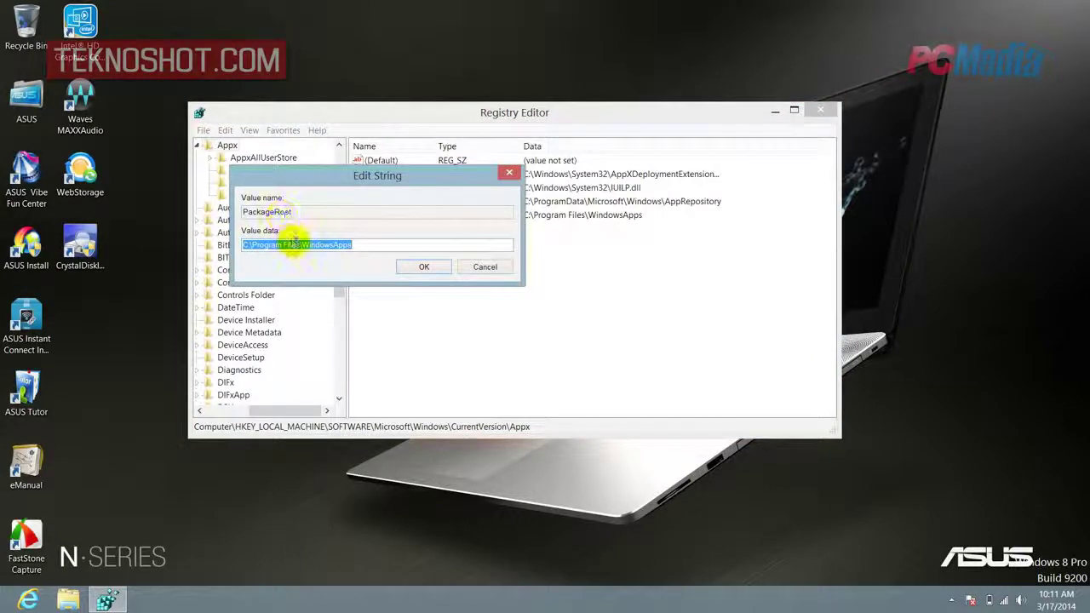
{"action": "left_click", "coordinate": [304, 245]}
{"action": "double_click", "coordinate": [304, 245]}
{"action": "key", "text": "BackSpace"}
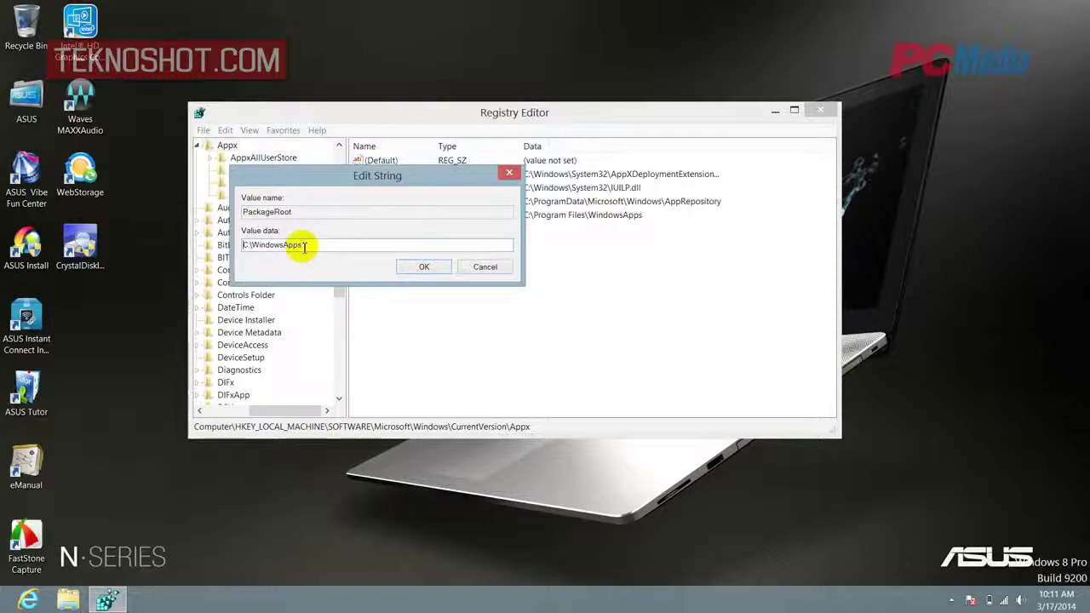
{"action": "type", "text": "d:"}
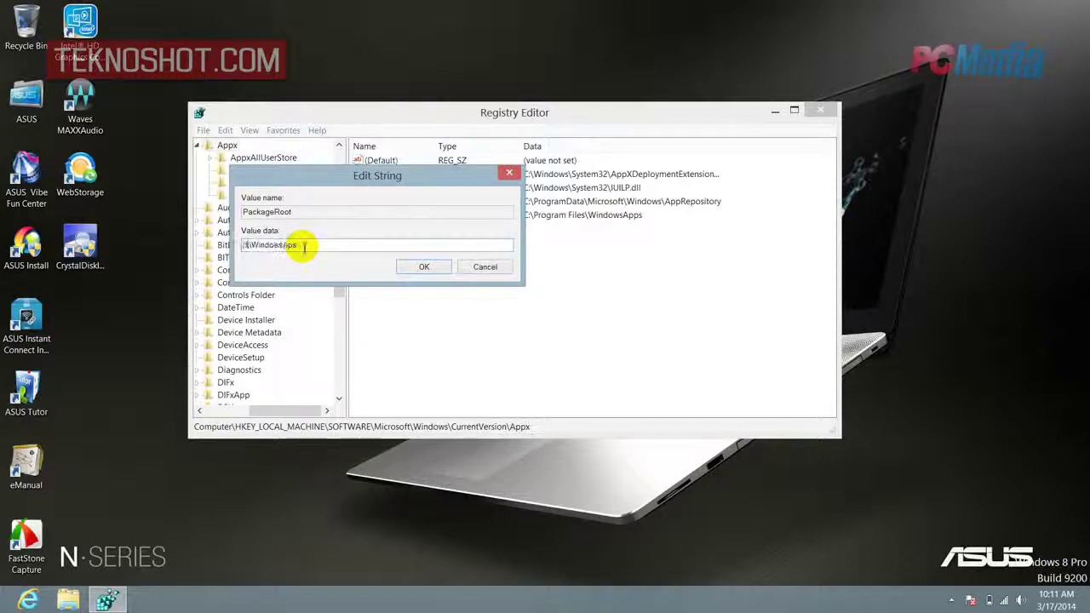
{"action": "left_click", "coordinate": [424, 267]}
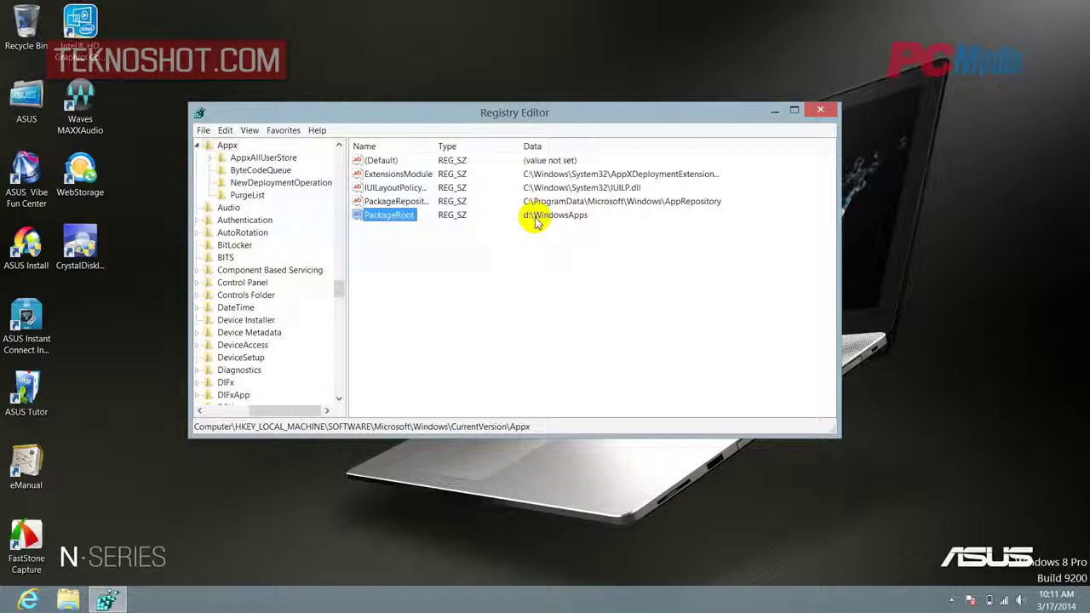
{"action": "left_click", "coordinate": [807, 114]}
{"action": "key", "text": "super+c"}
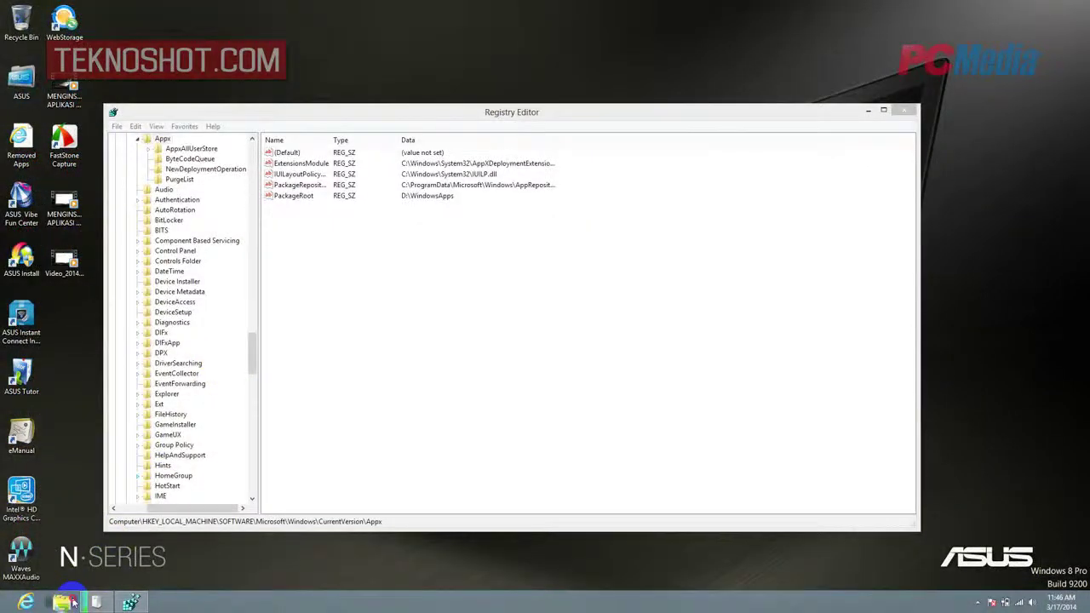
Switch to File Explorer and open the WindowsApps folder on the New Volume (D:) drive to view its contents
{"action": "left_click", "coordinate": [72, 601]}
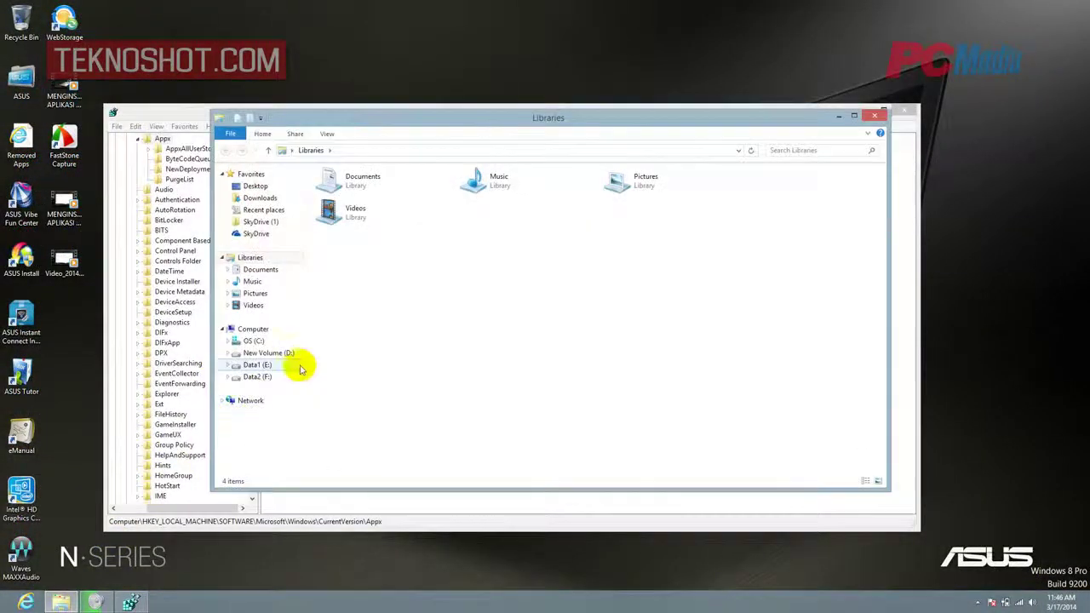
{"action": "left_click", "coordinate": [290, 353]}
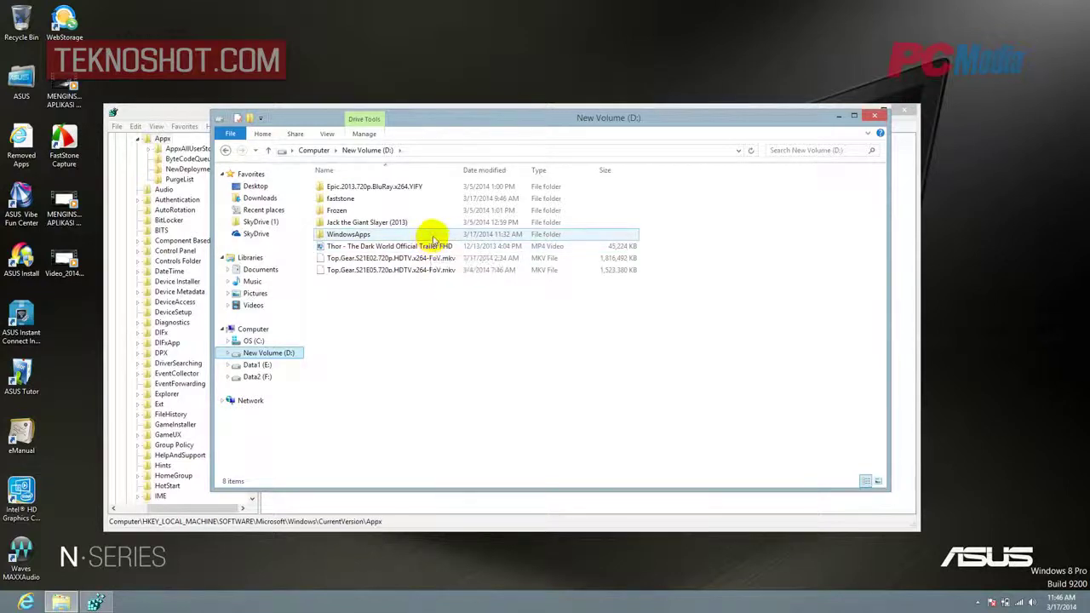
{"action": "left_click", "coordinate": [432, 235]}
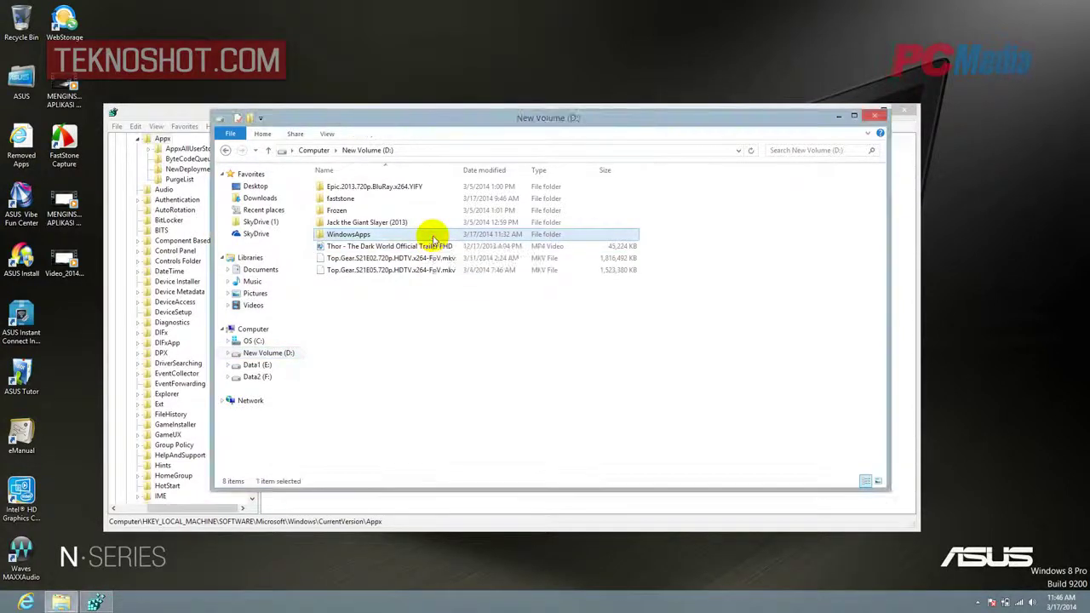
{"action": "double_click", "coordinate": [432, 235]}
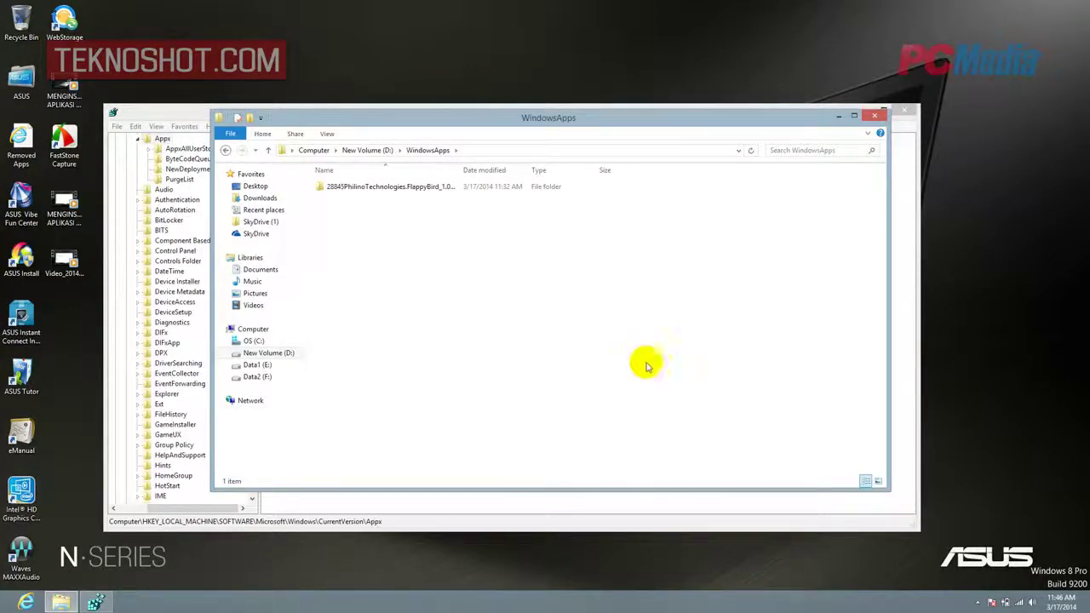
View the folders on the OS (C:) drive and return to the New Volume (D:) drive
{"action": "right_click", "coordinate": [251, 341]}
{"action": "left_click", "coordinate": [252, 341]}
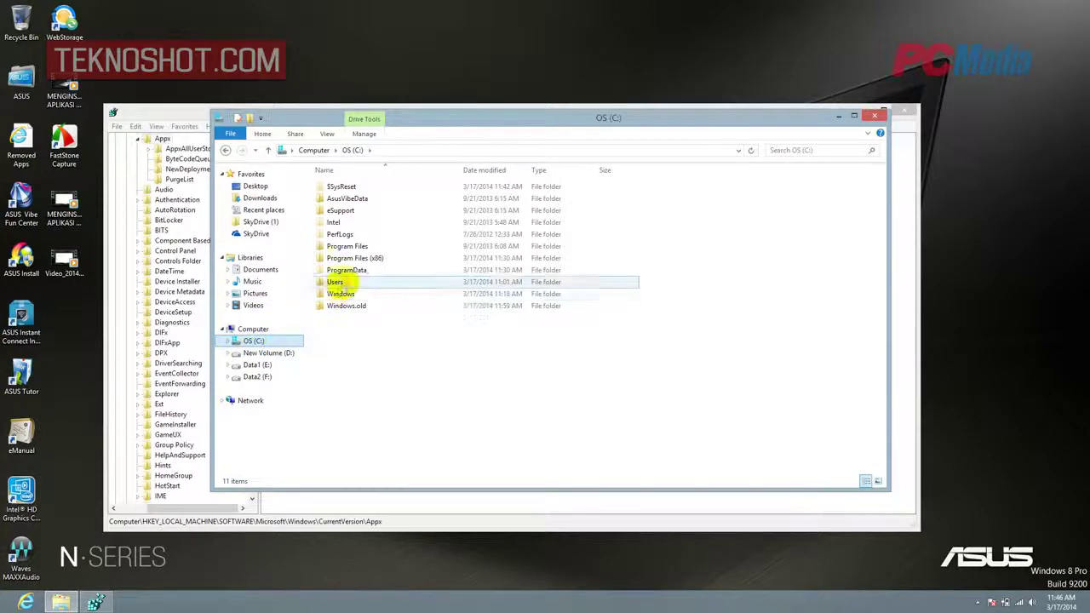
{"action": "mouse_move", "coordinate": [359, 274]}
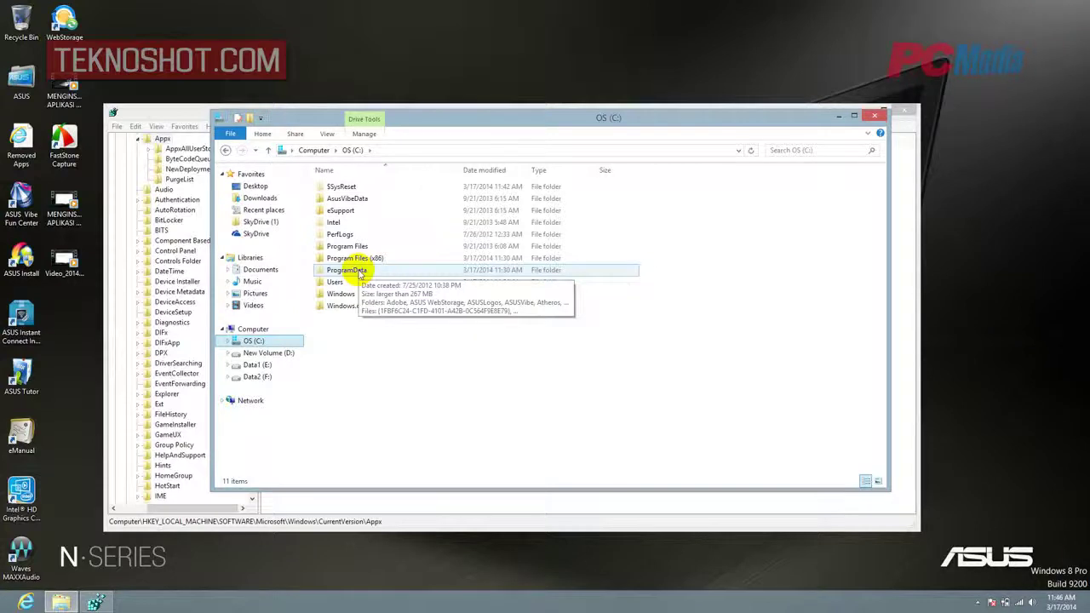
{"action": "left_click", "coordinate": [279, 361]}
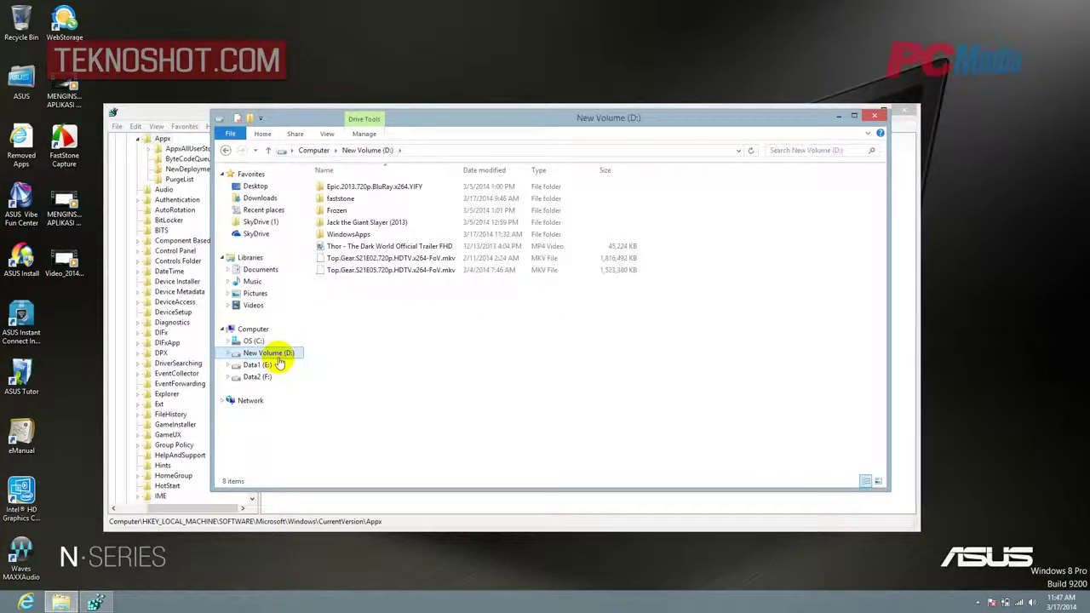